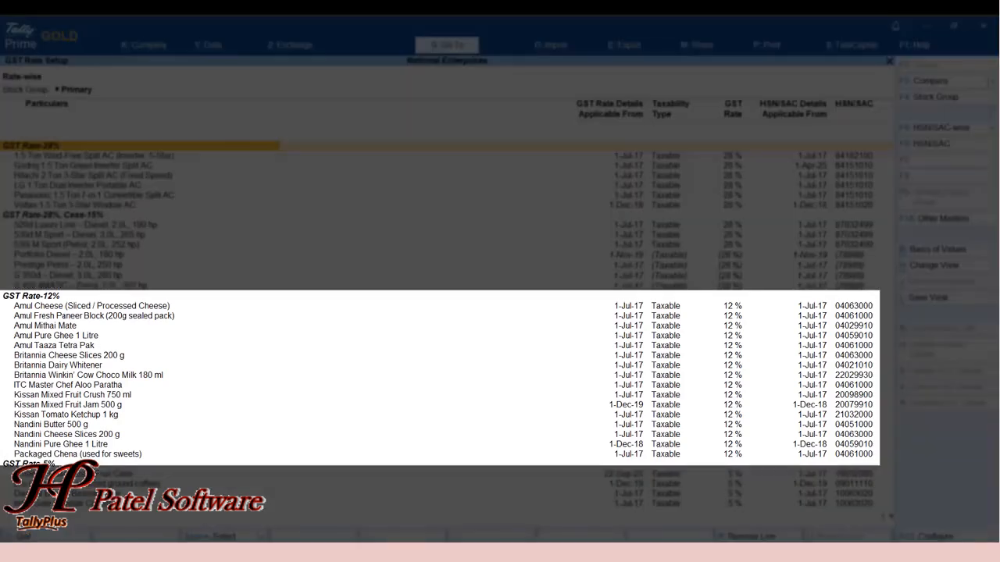
# Open the GST Rate-12% group in the rate-wise GST Rate Setup list
pyautogui.press('Down')
pyautogui.press('Down')
pyautogui.press('Down')
pyautogui.press('Down')
pyautogui.press('Down')
pyautogui.press('Down')
pyautogui.press('Down')
pyautogui.press('Down')
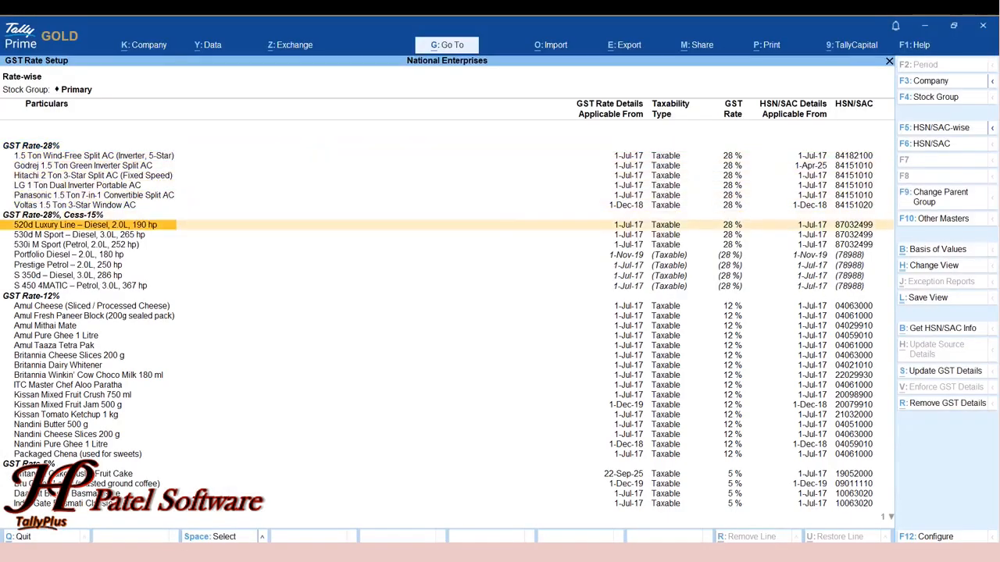
pyautogui.press('Down')
pyautogui.press('Down')
pyautogui.press('Down')
pyautogui.press('Down')
pyautogui.press('Down')
pyautogui.press('Down')
pyautogui.press('Down')
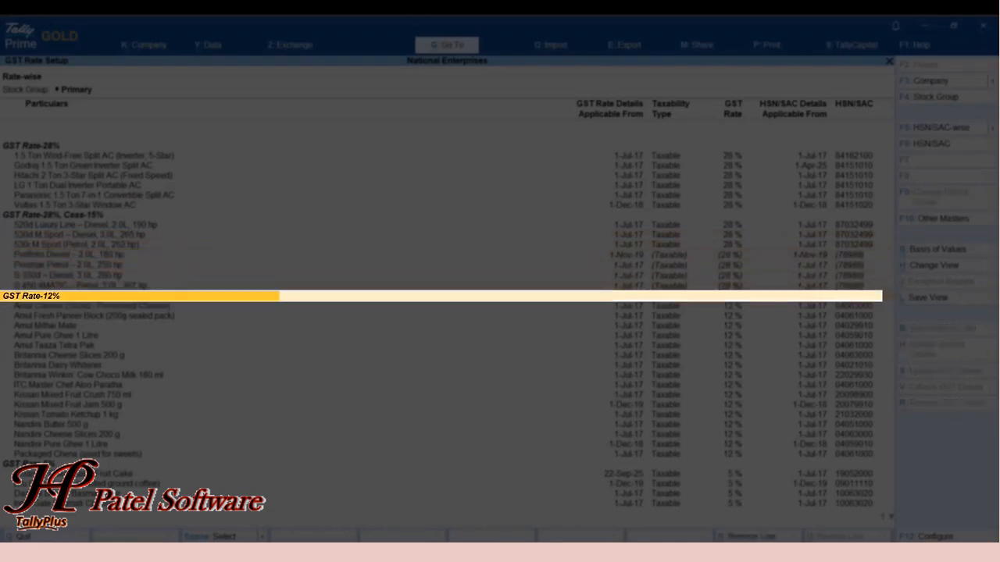
pyautogui.press('Return')
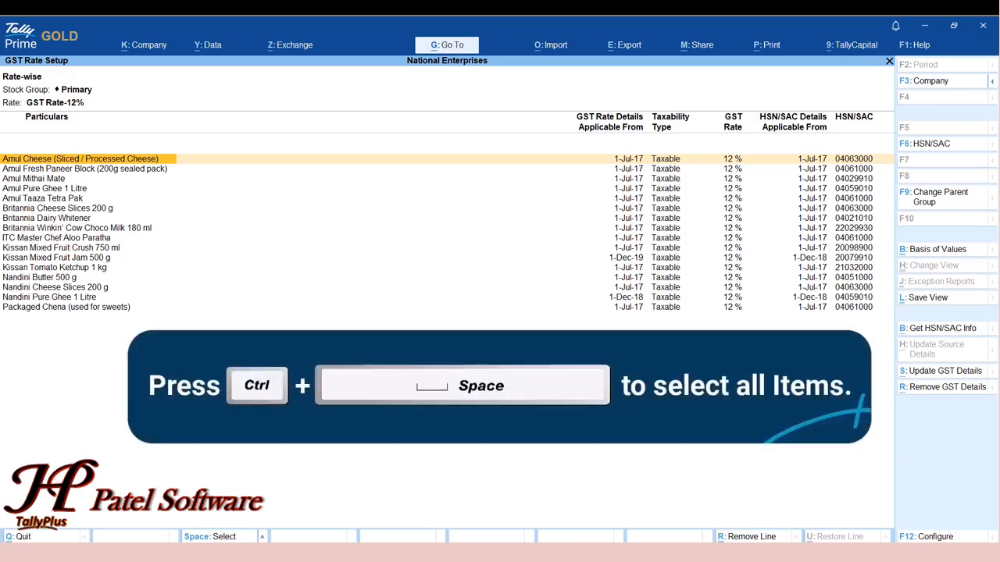
# Select all items in the 12% group, leaving out Amul Cheese, Amul Fresh Paneer Block, Amul Taaza Tetra Pak and Britannia Cheese Slices
pyautogui.hotkey('ctrl', 'space')
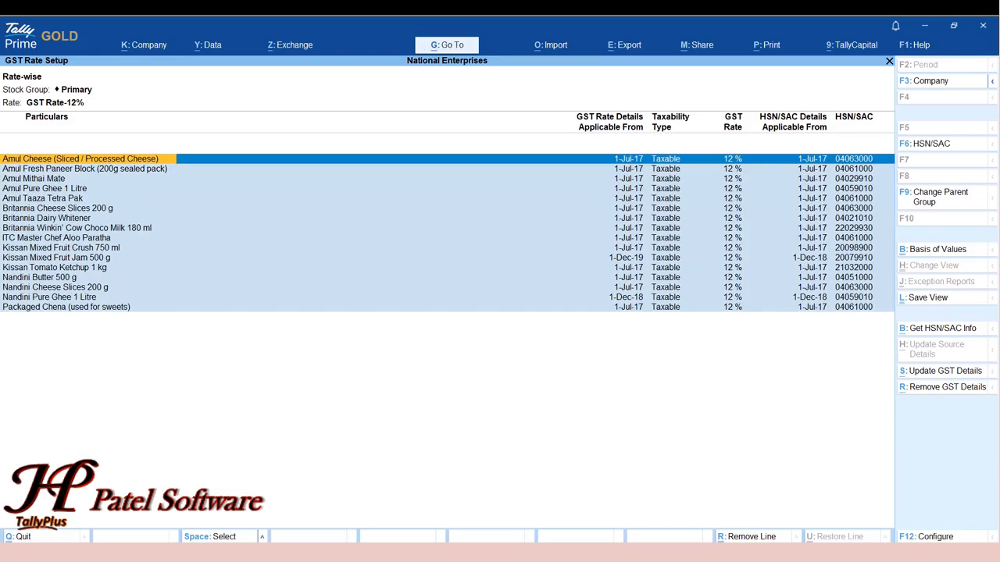
pyautogui.press('space')
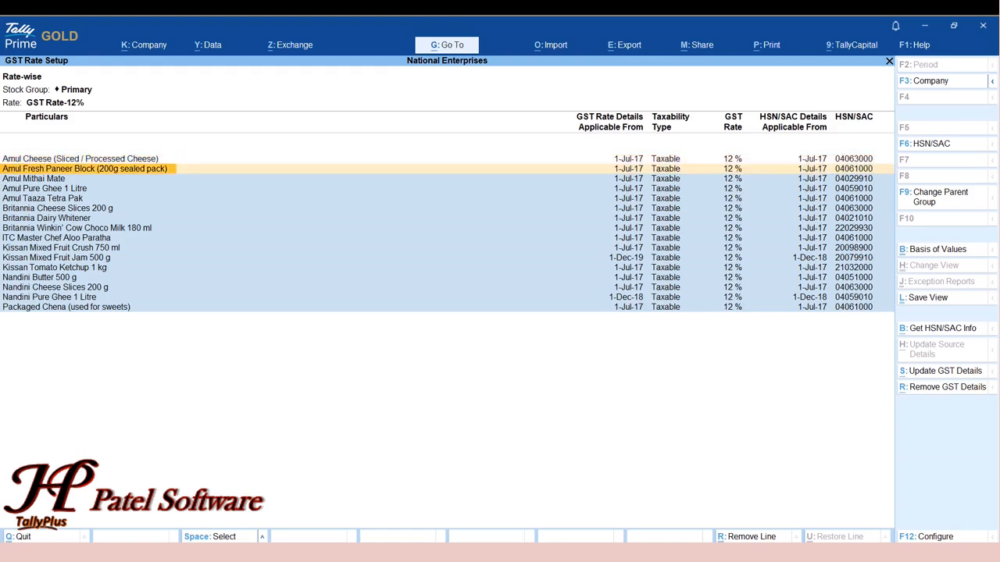
pyautogui.press('space')
pyautogui.press('Down')
pyautogui.press('space')
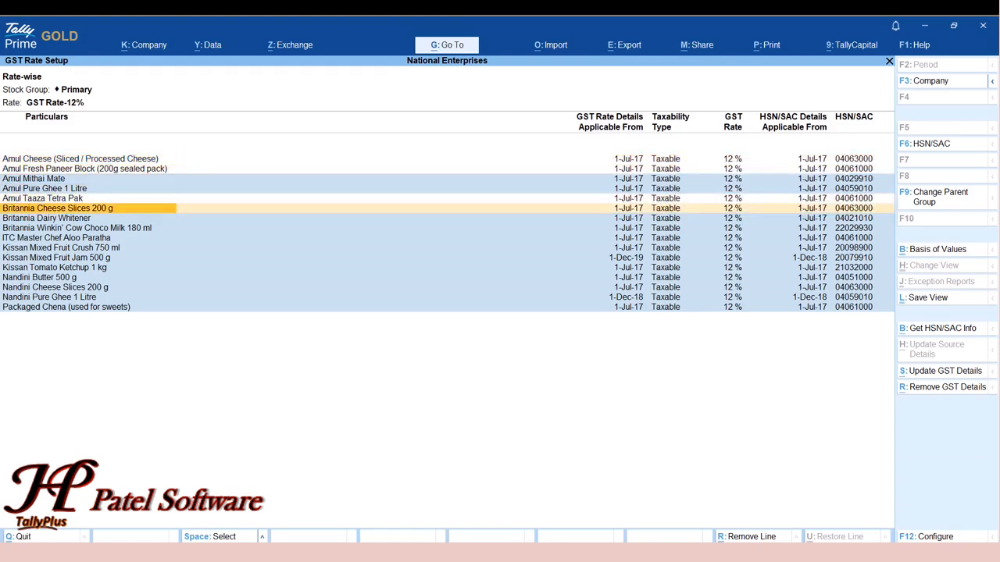
pyautogui.press('space')
pyautogui.press('Down')
pyautogui.press('Down')
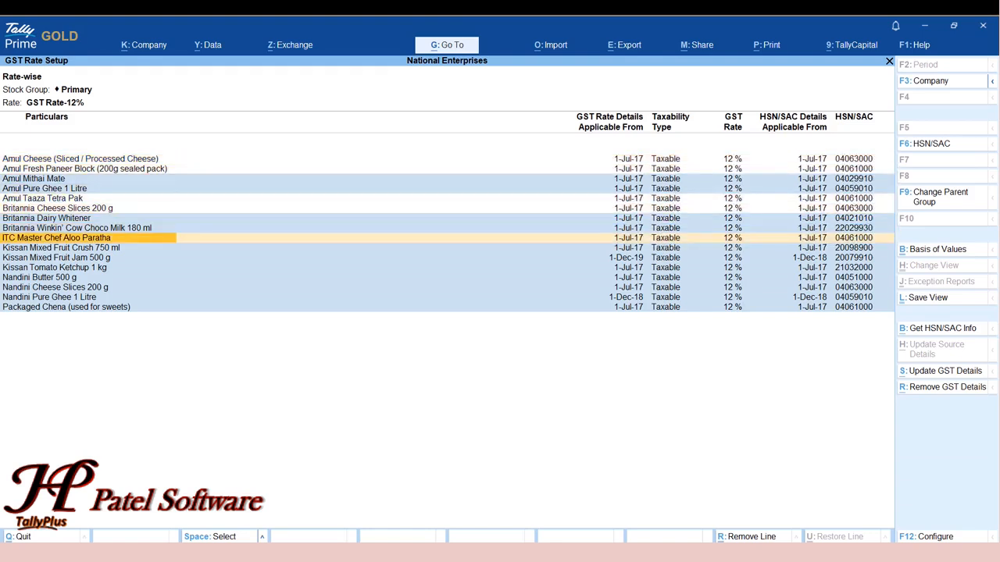
# Deselect ITC Master Chef Aloo Paratha, Nandini Cheese Slices 200 g and Packaged Chena as well
pyautogui.press('Down')
pyautogui.press('Down')
pyautogui.press('Down')
pyautogui.press('Down')
pyautogui.press('Down')
pyautogui.press('space')
pyautogui.press('Down')
pyautogui.press('Down')
pyautogui.press('space')
pyautogui.press('Up')
pyautogui.press('Up')
pyautogui.press('Up')
pyautogui.press('Up')
pyautogui.press('Up')
pyautogui.press('Up')
pyautogui.press('Up')
pyautogui.press('Up')
pyautogui.press('Up')
pyautogui.press('Up')
pyautogui.press('Up')
pyautogui.press('Up')
pyautogui.press('Up')
pyautogui.press('Up')
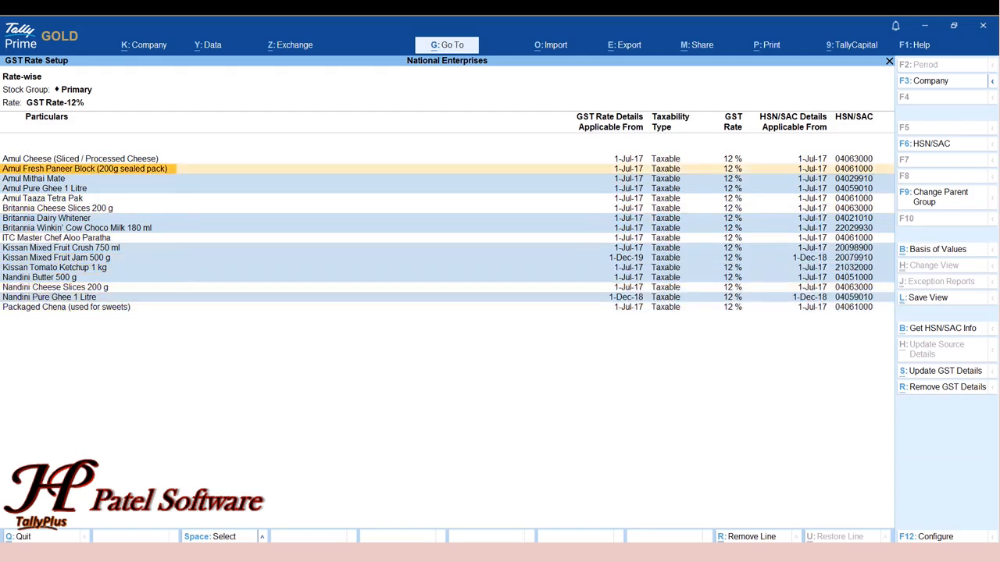
pyautogui.press('Up')
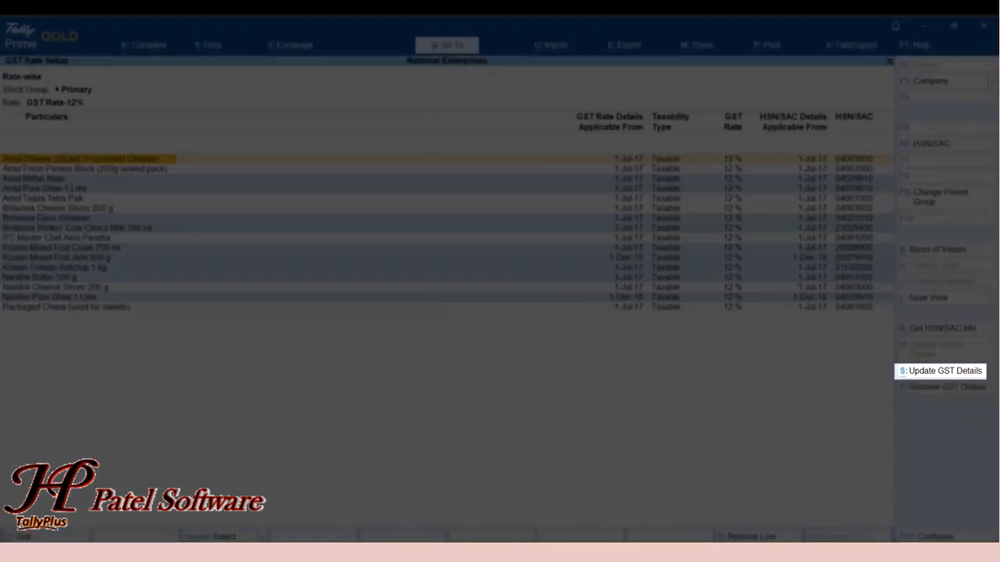
# Update the selected items' GST details: HSN/SAC details No, GST rate details Specify Details Here, taxability Taxable and GST rate 5%
pyautogui.hotkey('alt', 's')
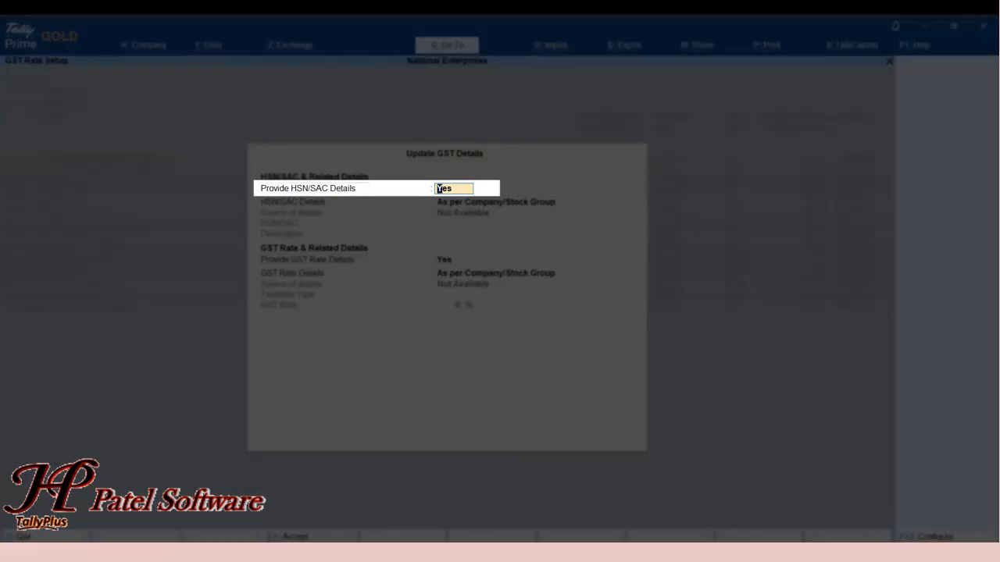
pyautogui.write('no')
pyautogui.press('Return')
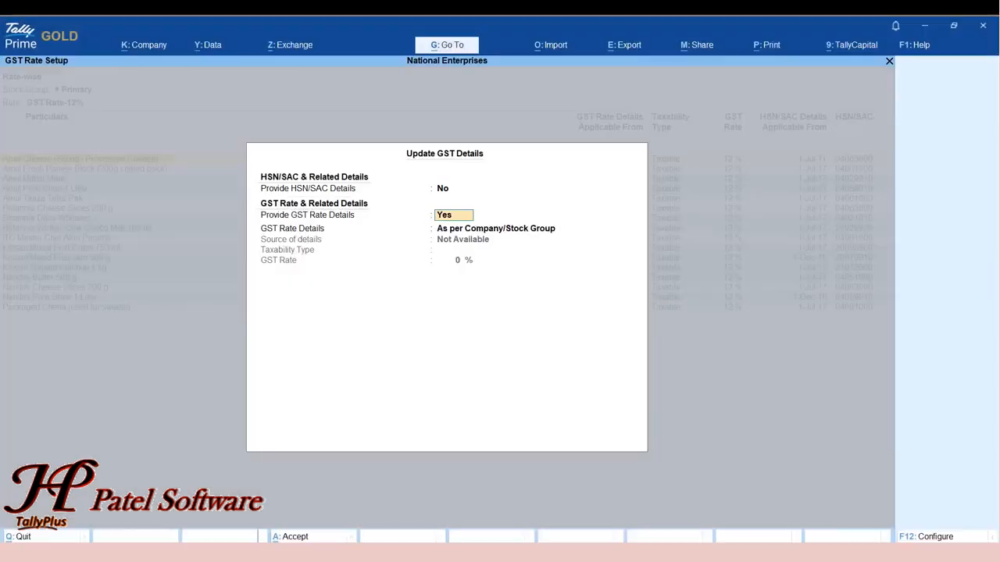
pyautogui.press('Return')
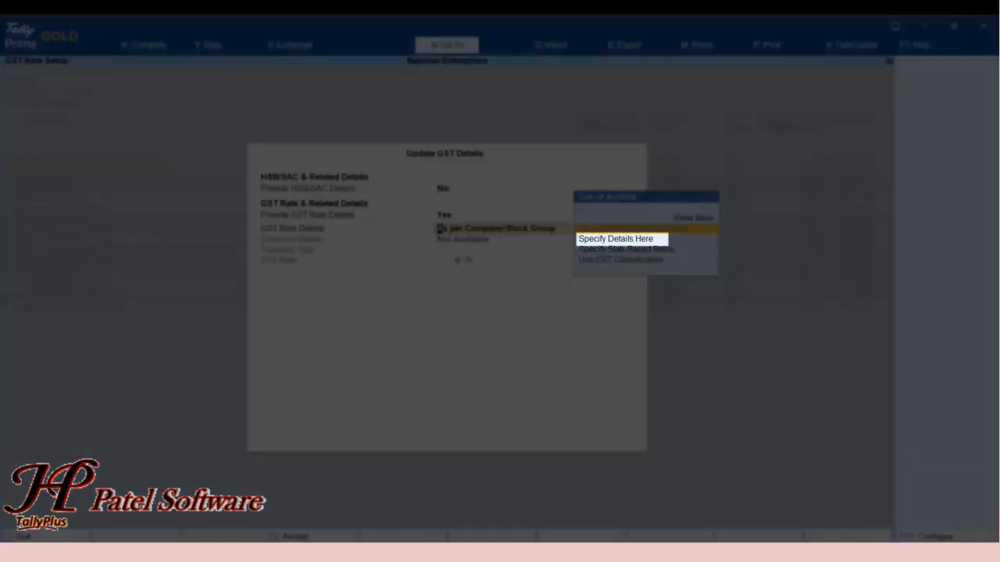
pyautogui.press('Down')
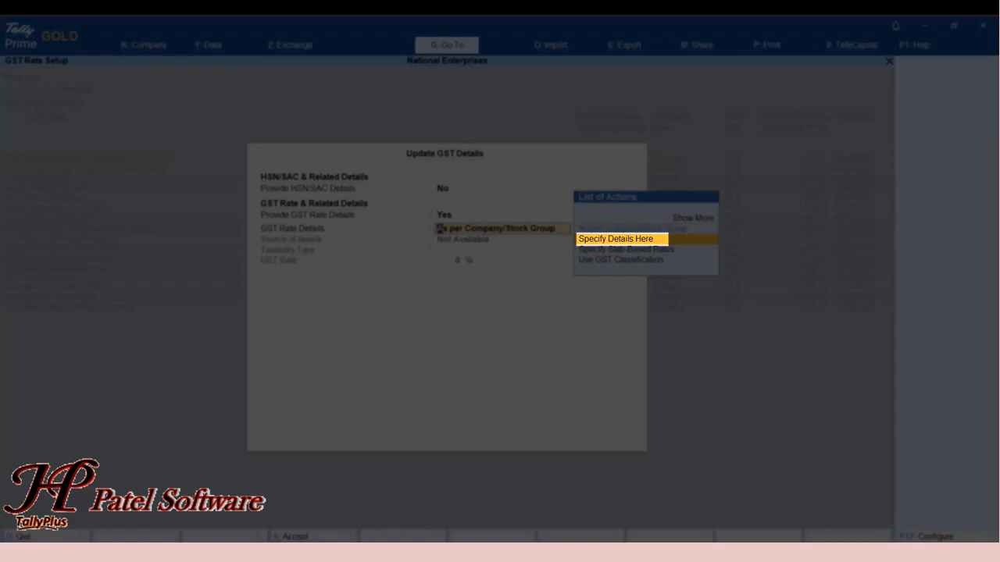
pyautogui.press('Return')
pyautogui.press('Return')
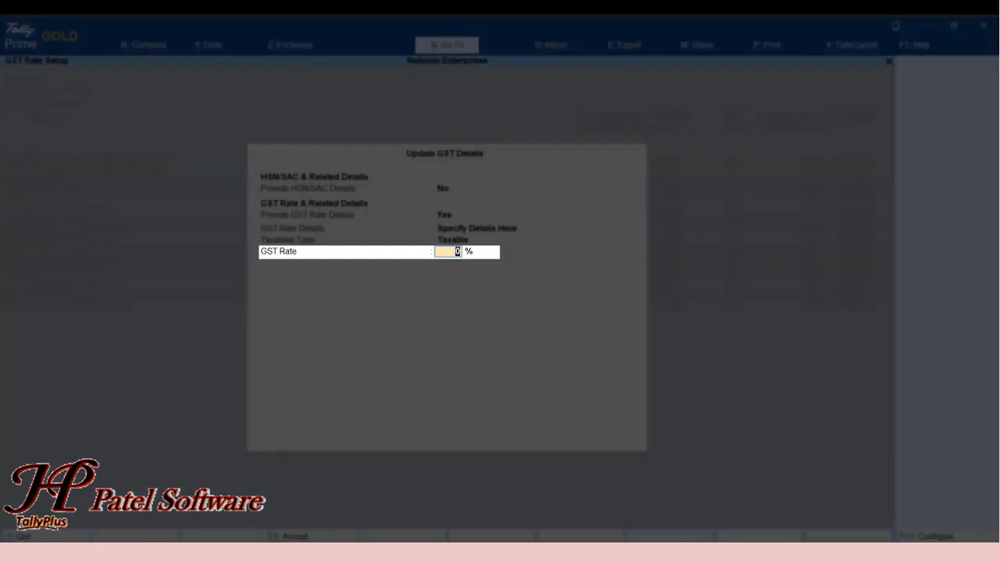
pyautogui.write('5')
pyautogui.press('Return')
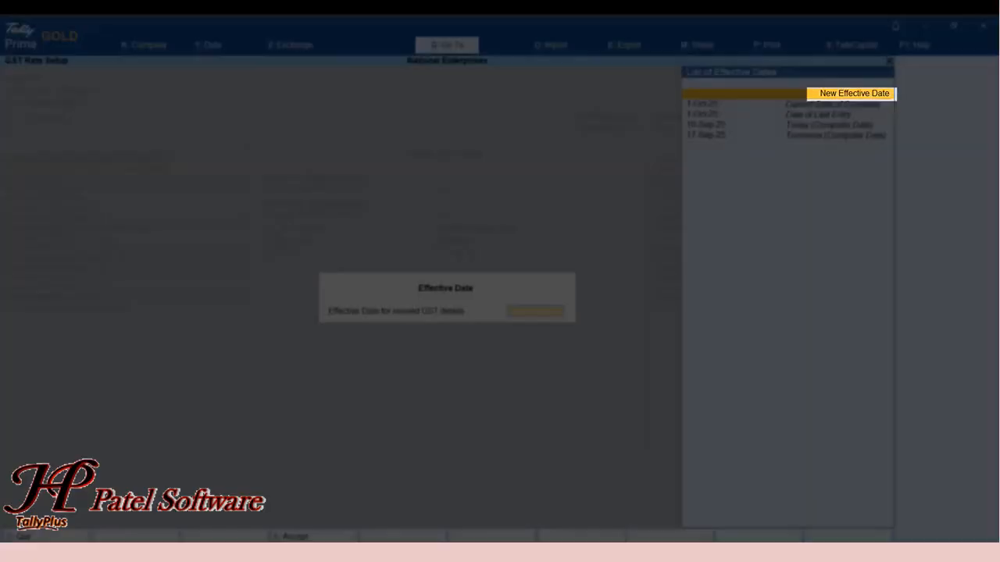
# Add 22 September as the new effective date for the 5% rate and accept the update
pyautogui.press('Return')
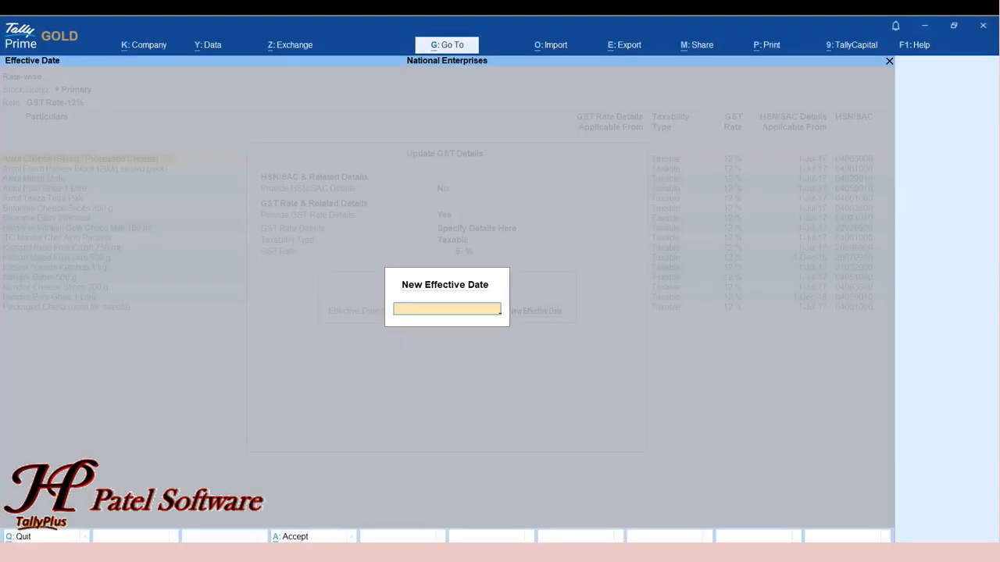
pyautogui.write('22')
pyautogui.write(' sep 2')
pyautogui.write('0')
pyautogui.press('Return')
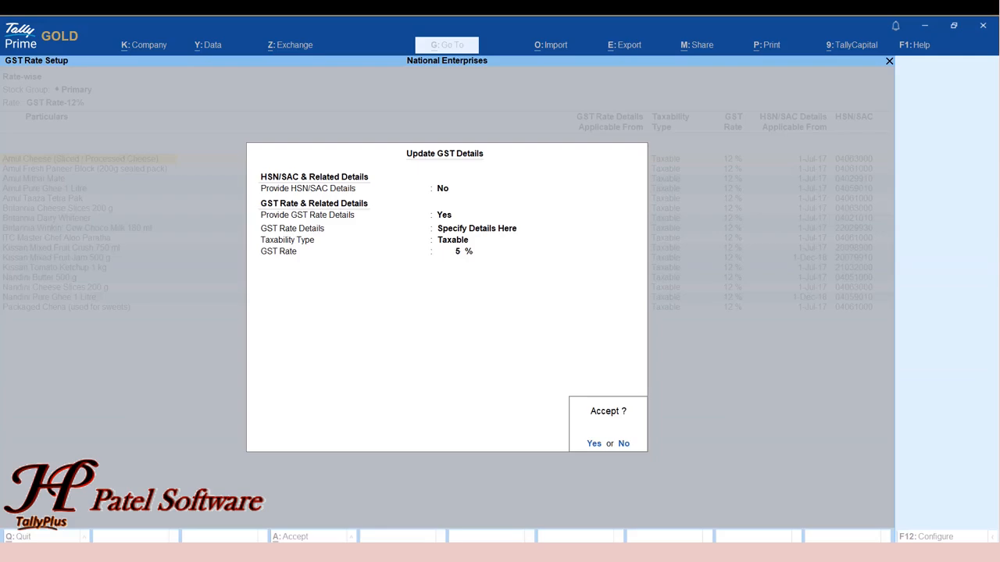
pyautogui.press('Return')
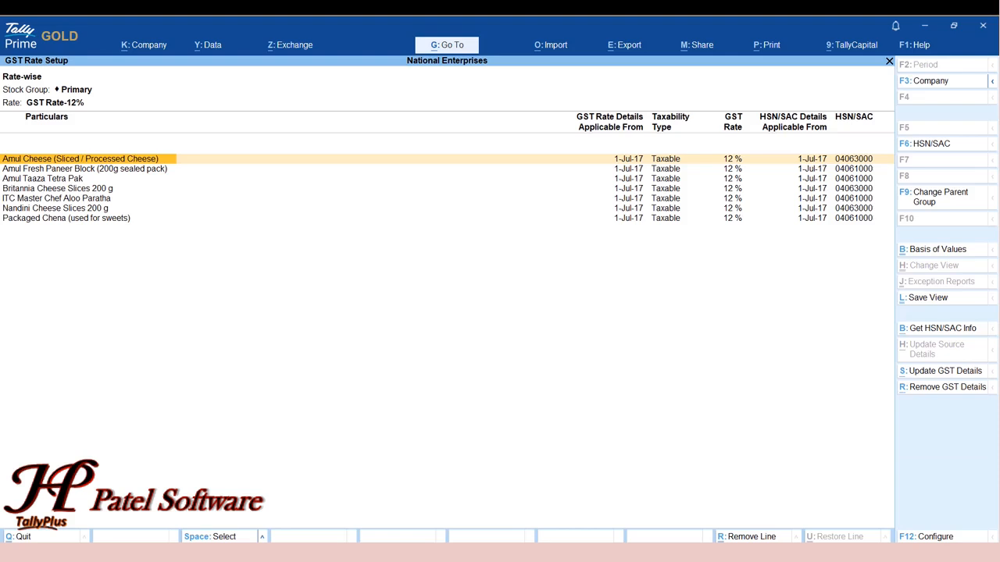
# Select Amul Cheese, Britannia Cheese Slices 200 g and Nandini Cheese Slices 200 g in the 12% list
pyautogui.press('space')
pyautogui.press('Down')
pyautogui.press('Down')
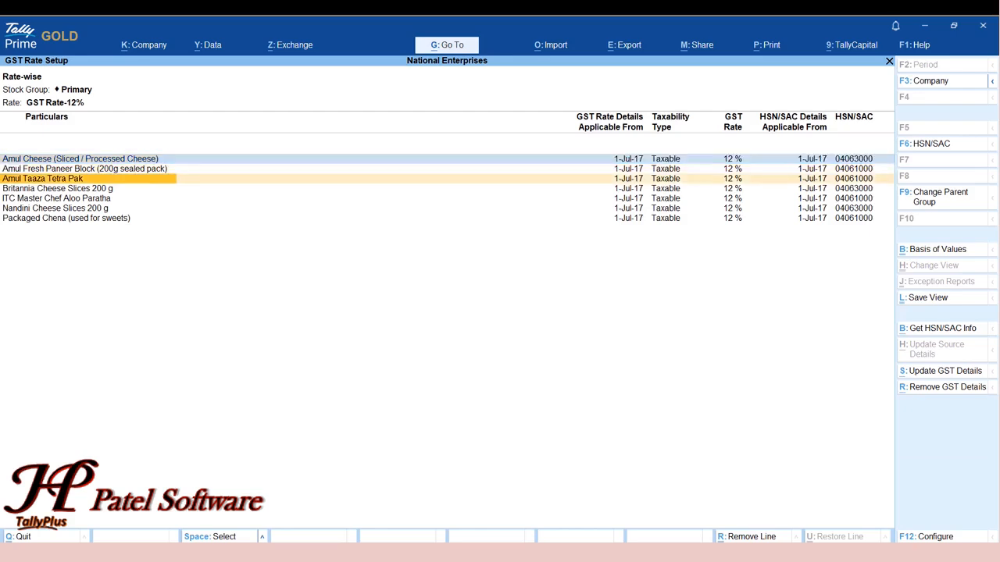
pyautogui.press('Down')
pyautogui.press('space')
pyautogui.press('Down')
pyautogui.press('Down')
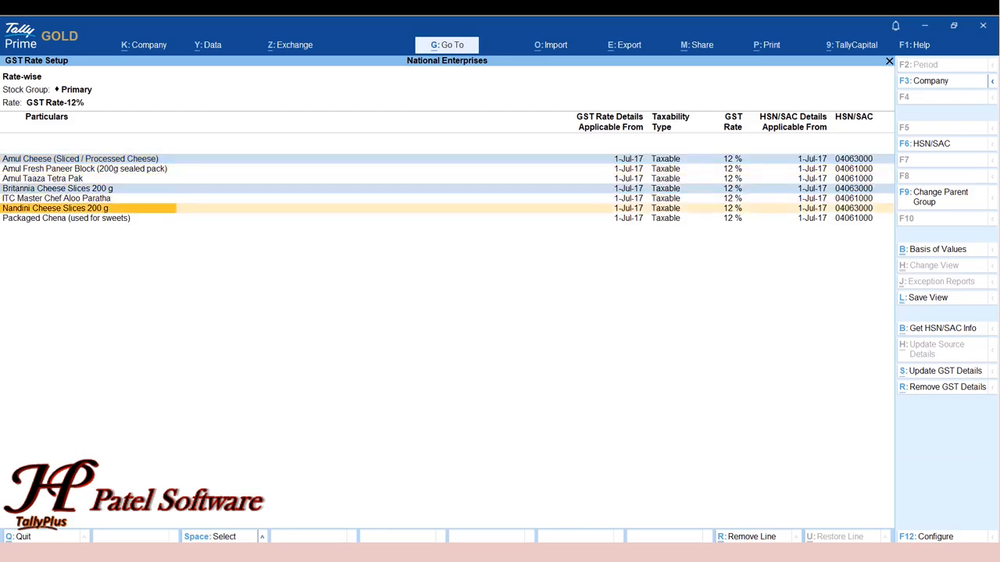
pyautogui.press('space')
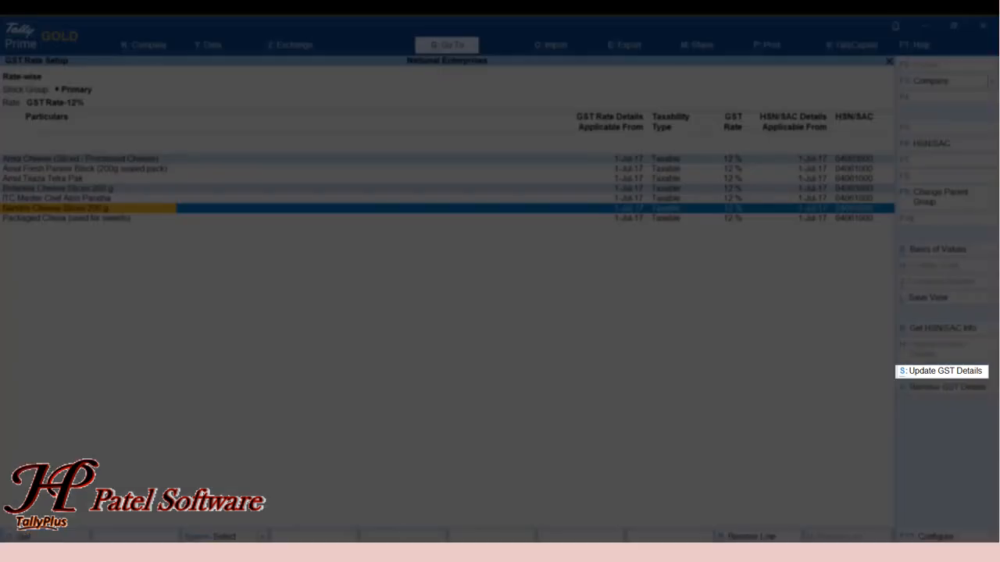
# Update the selected cheese items' GST details: HSN/SAC details No, GST rate details Specify Details Here, taxability Taxable and GST rate 18%
pyautogui.hotkey('alt', 's')
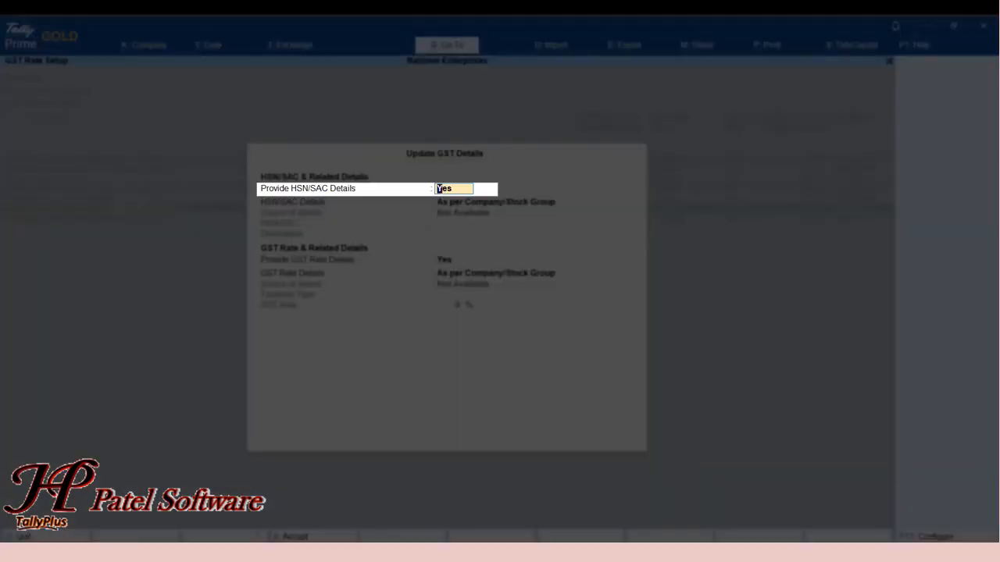
pyautogui.write('n')
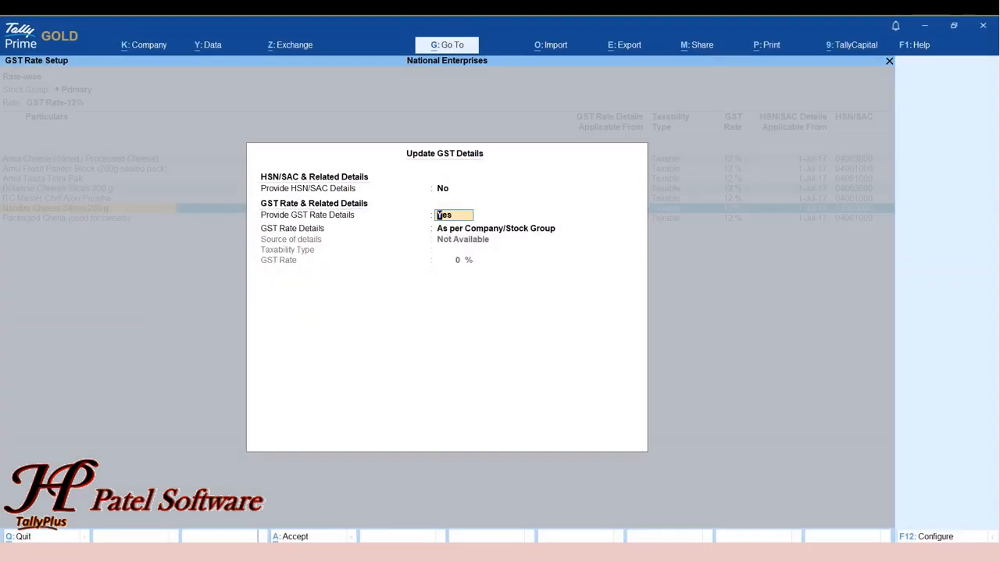
pyautogui.press('Return')
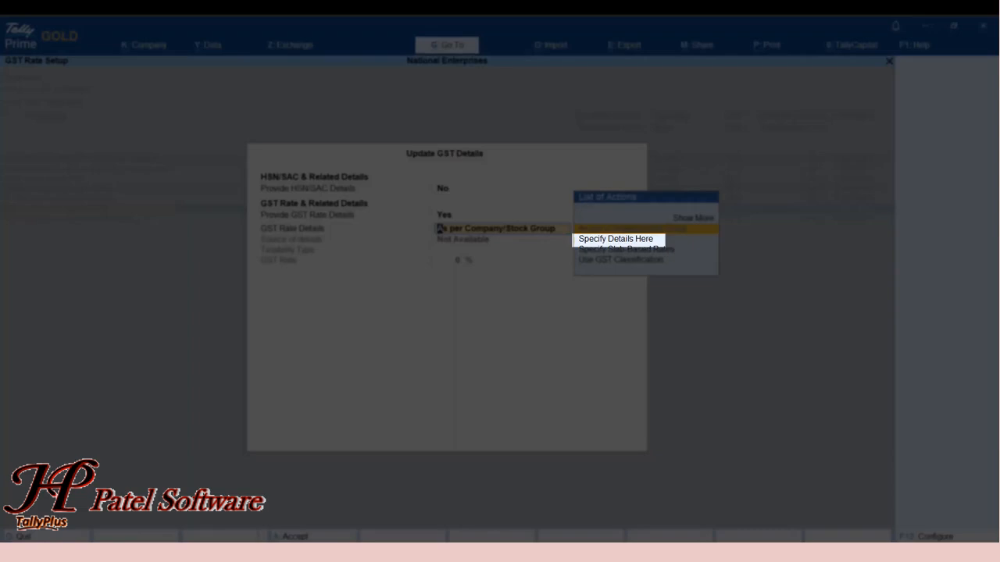
pyautogui.click(645, 238)
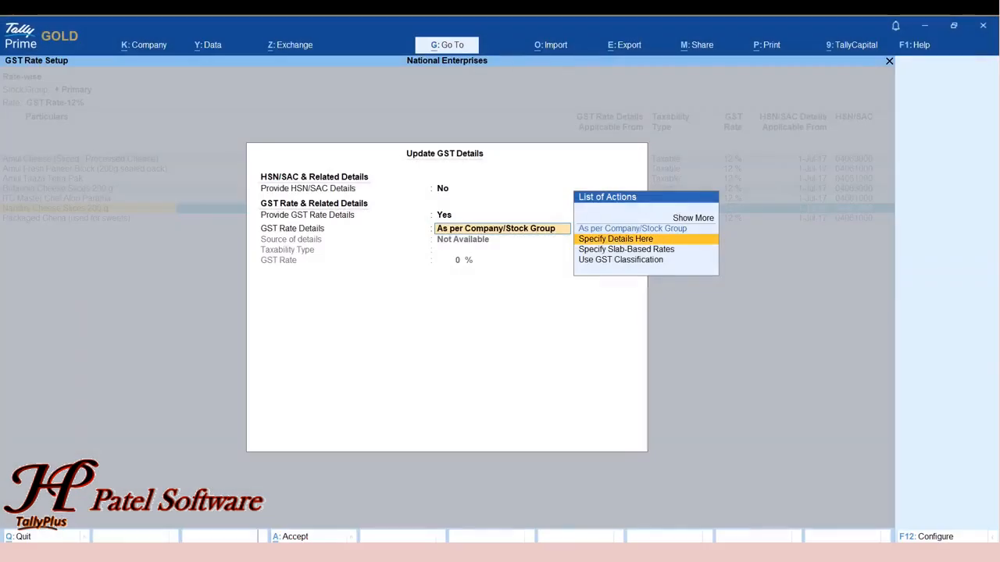
pyautogui.press('Return')
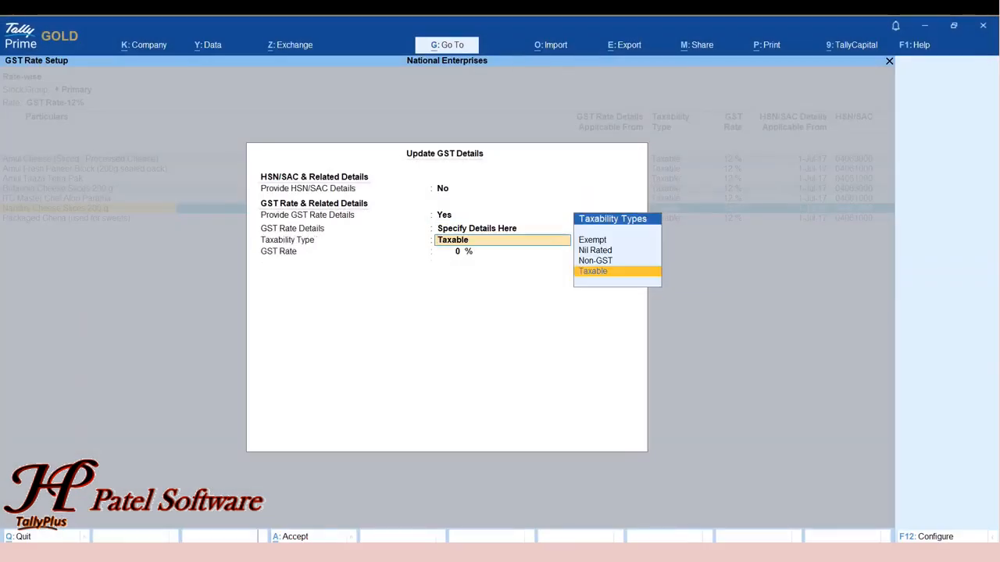
pyautogui.press('Return')
pyautogui.write('18')
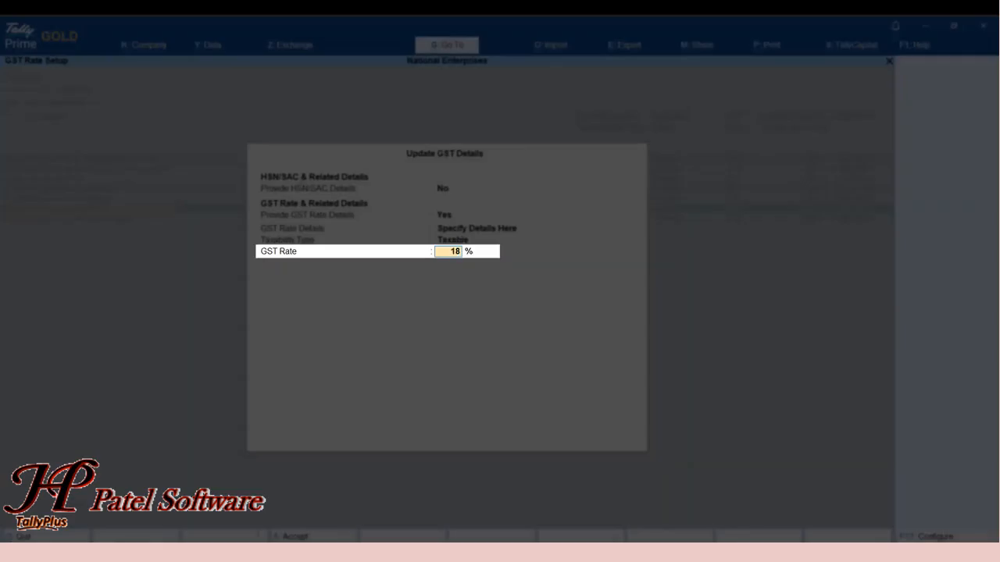
pyautogui.press('Return')
# Add 22 September as the new effective date for the 18% rate and accept the update
pyautogui.press('Up')
pyautogui.press('Return')
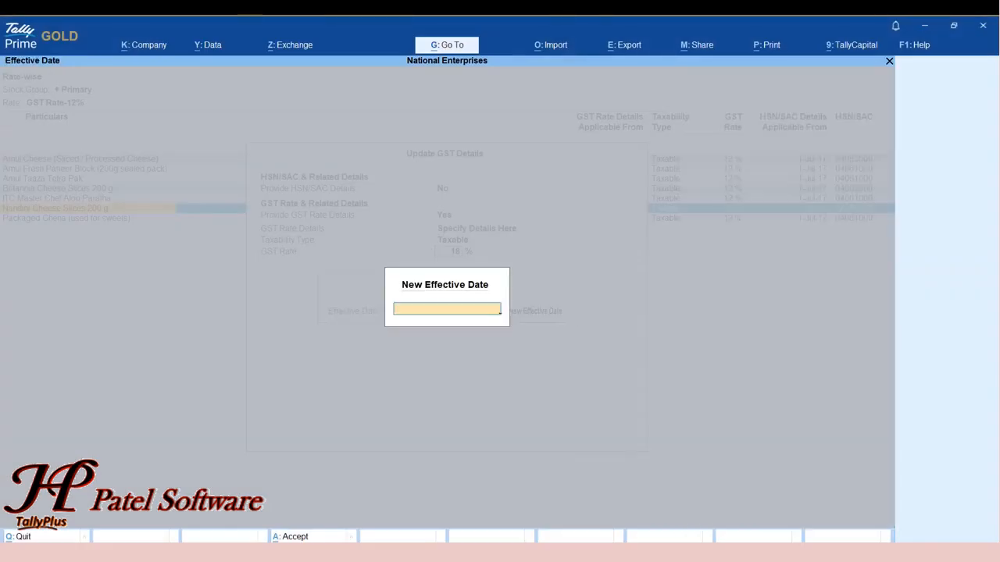
pyautogui.write('22 se')
pyautogui.write('p 20')
pyautogui.press('Return')
pyautogui.press('Return')
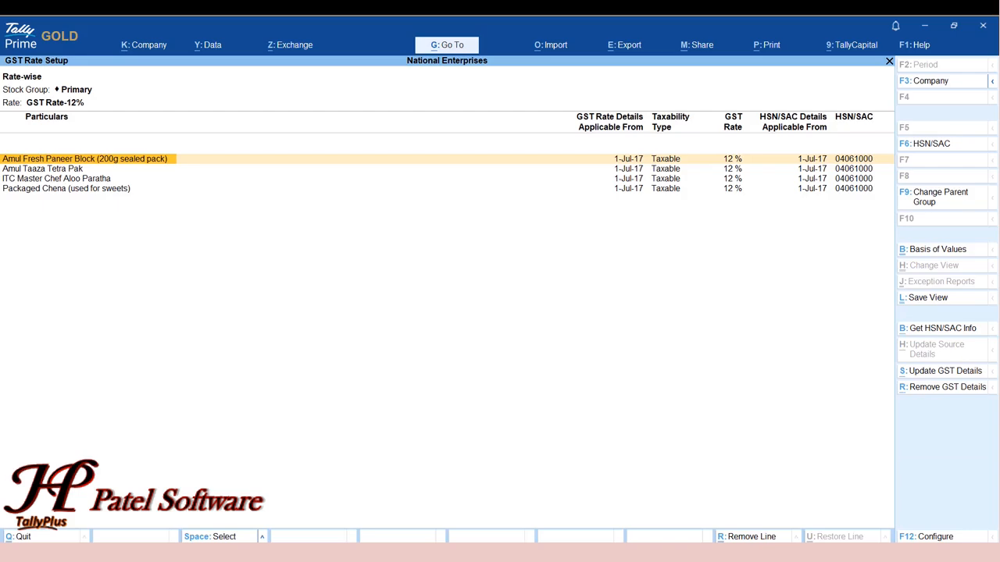
# Update GST details of all remaining 12% items: HSN/SAC details No, GST rate details Specify Details Here and taxability type Exempt
pyautogui.hotkey('ctrl', 'space')
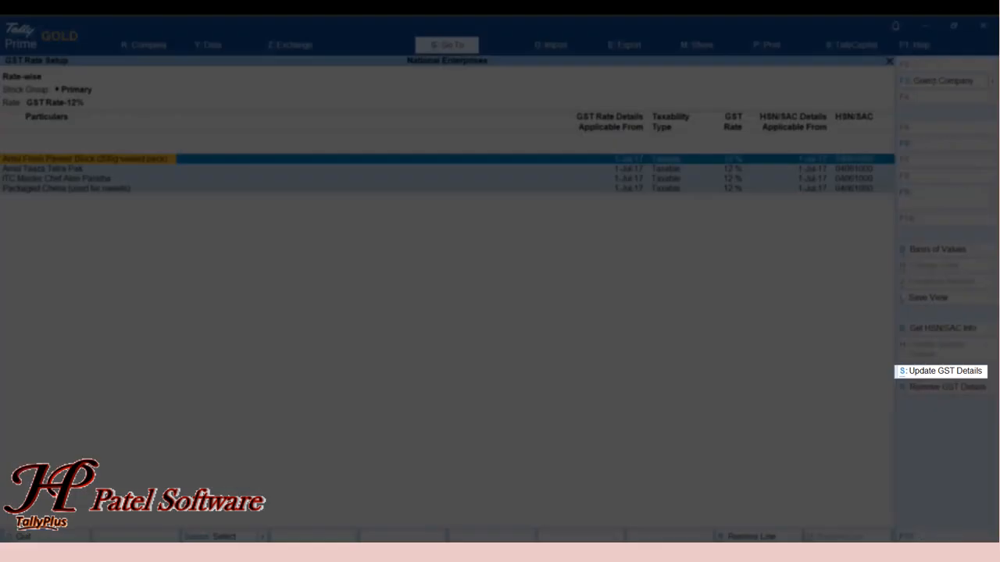
pyautogui.hotkey('alt', 's')
pyautogui.press('n')
pyautogui.press('Return')
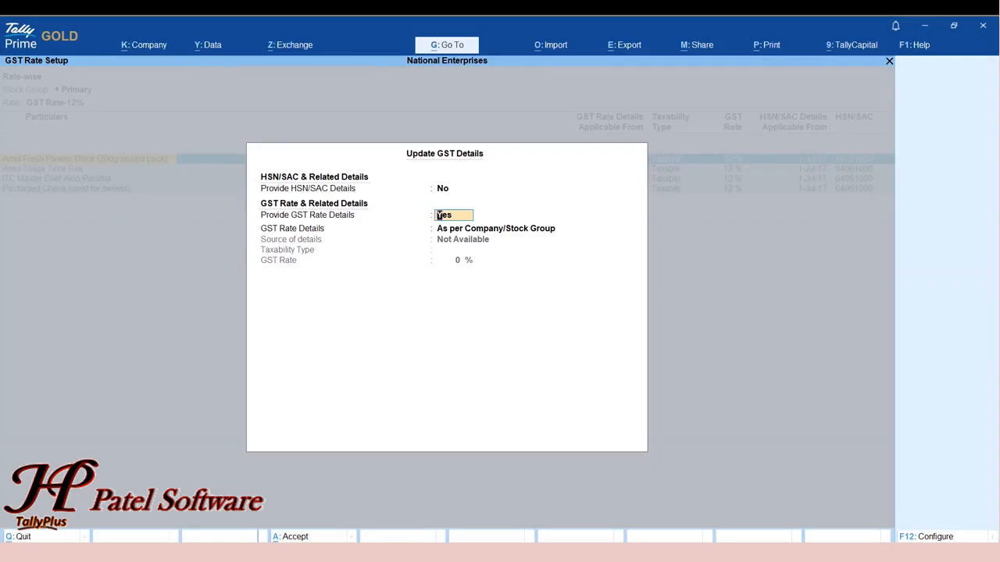
pyautogui.press('Return')
pyautogui.press('Down')
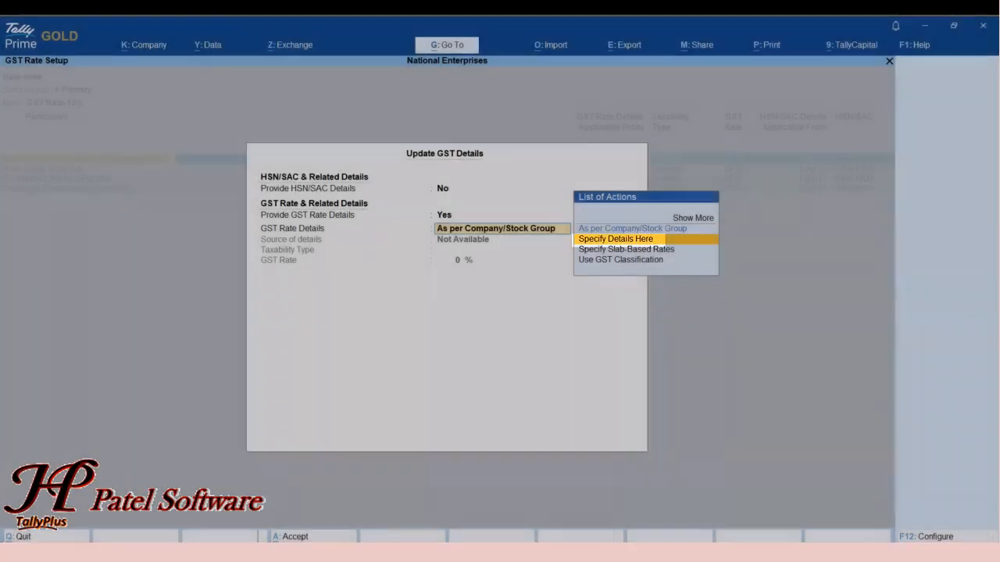
pyautogui.press('Return')
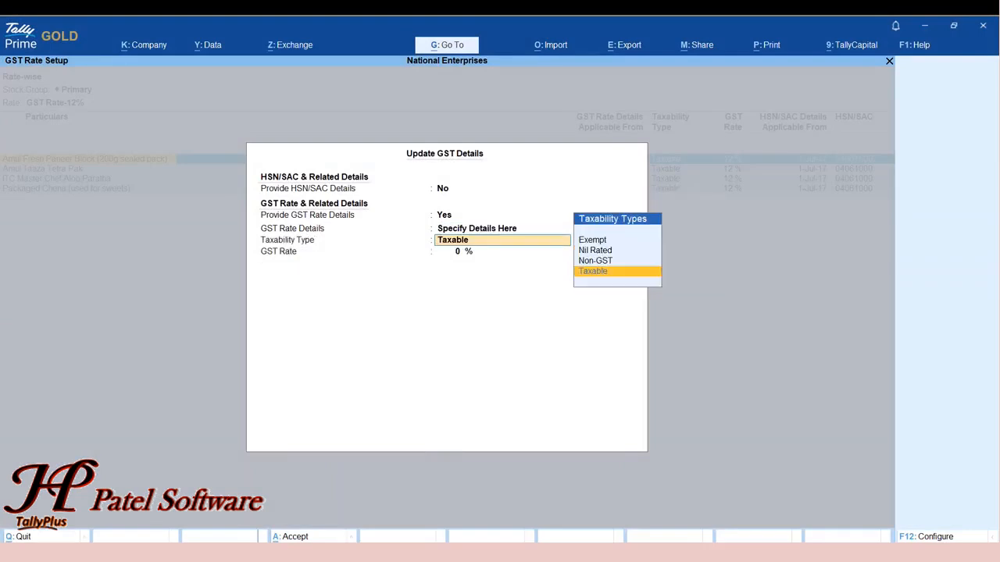
pyautogui.press('Up')
pyautogui.press('Up')
pyautogui.press('Up')
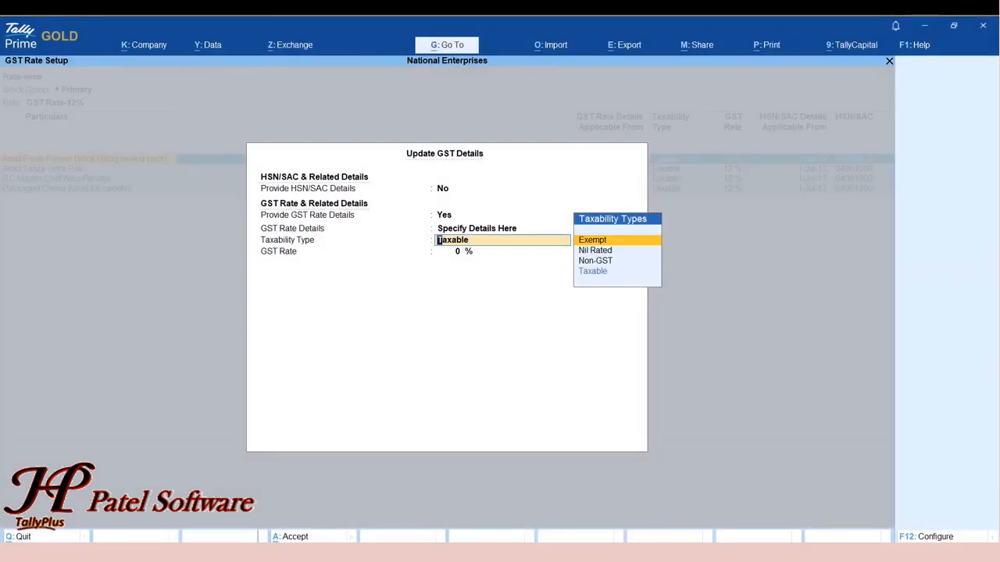
pyautogui.press('Return')
# Add 22 September as the new effective date for the exempt items and accept the update
pyautogui.press('Up')
pyautogui.press('Return')
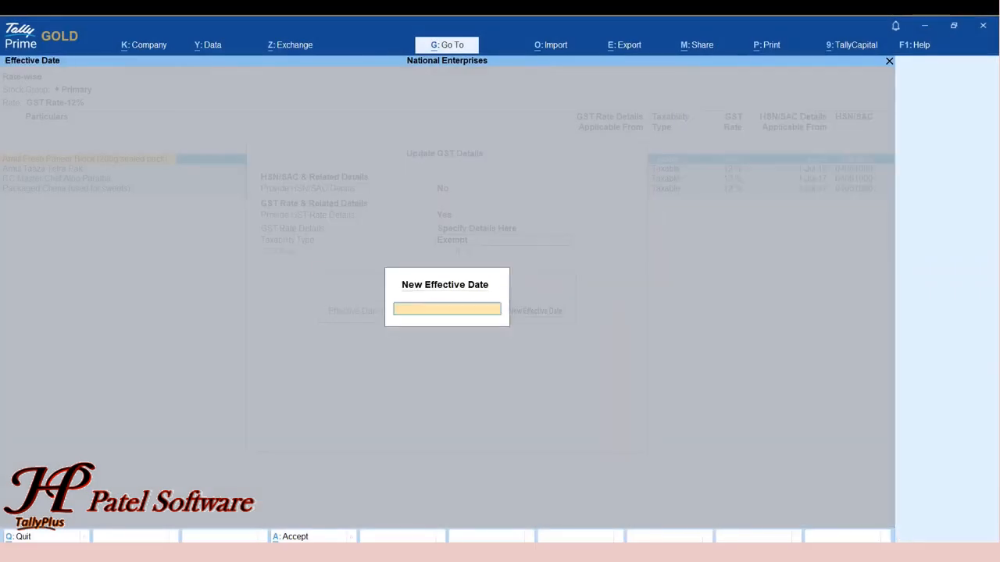
pyautogui.write('22 sep 2')
pyautogui.press('Return')
pyautogui.press('Return')
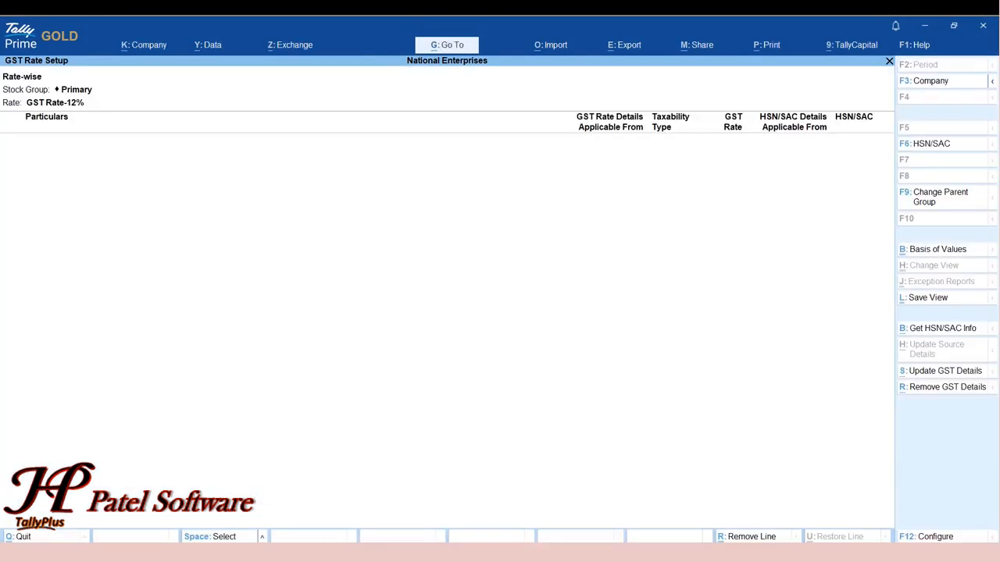